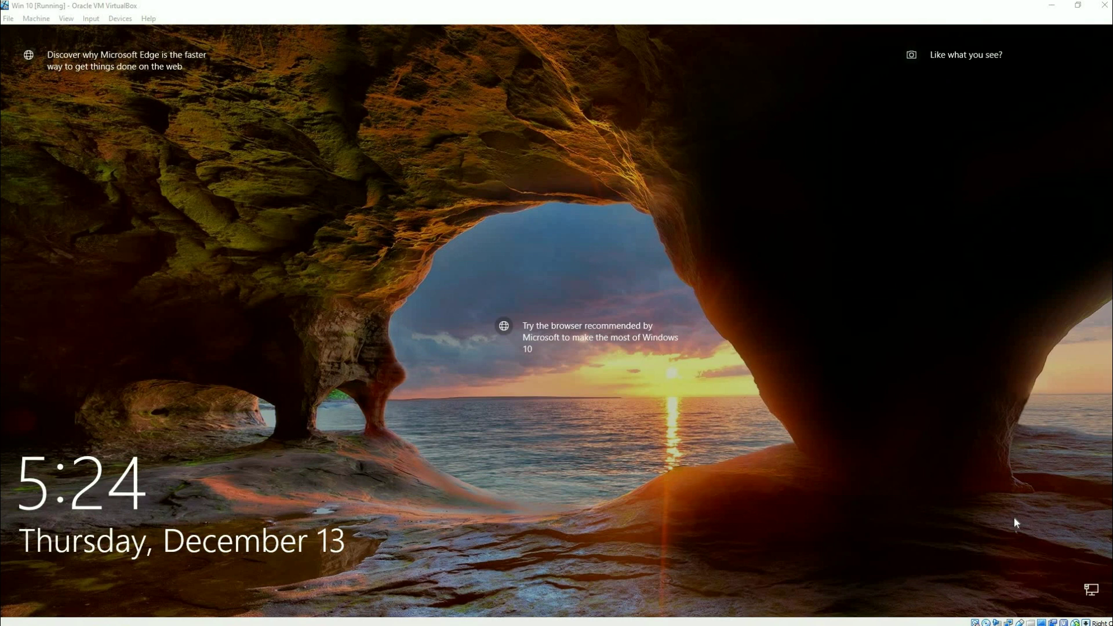
Step: Get past the lock screen and try two password guesses at the Windows 10 sign-in, dismissing the incorrect-password error
left_click(774, 472)
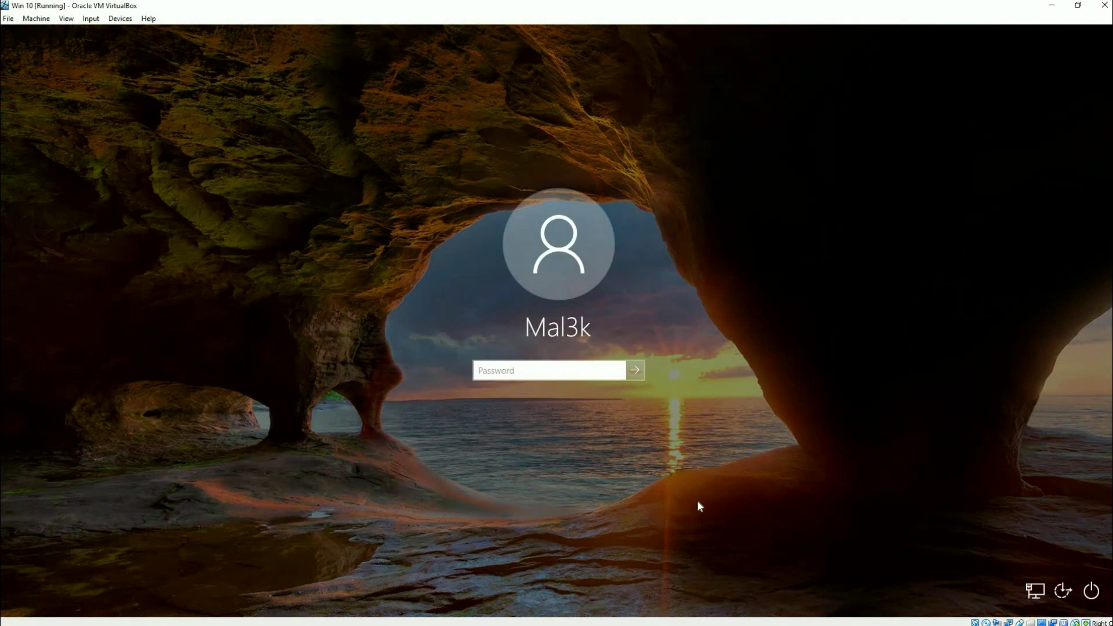
left_click(485, 375)
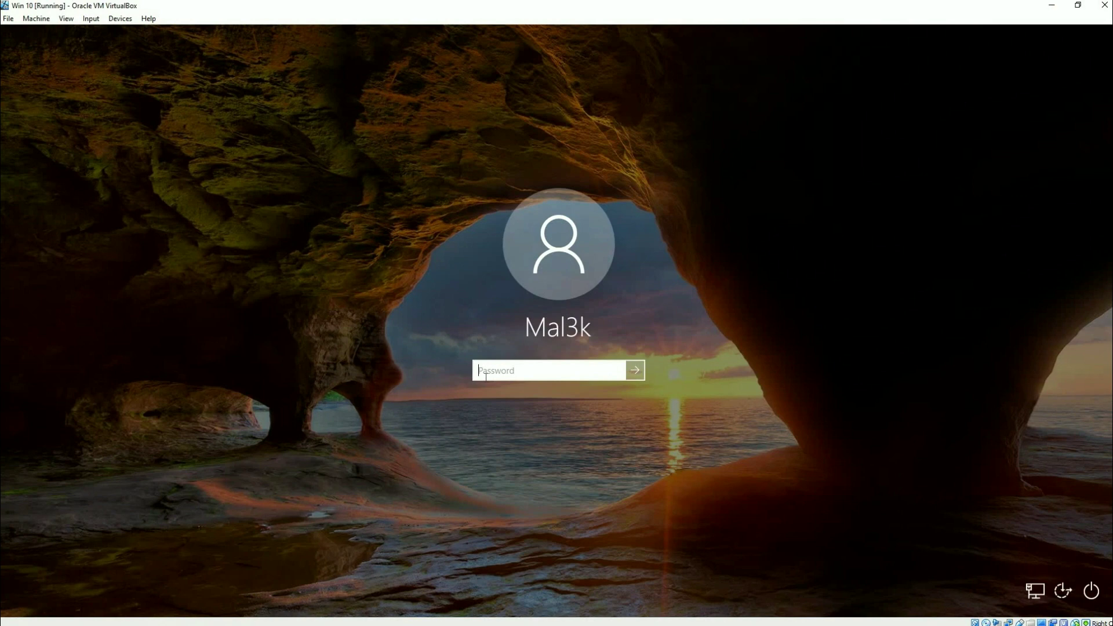
type("•••••••••••")
key("Return")
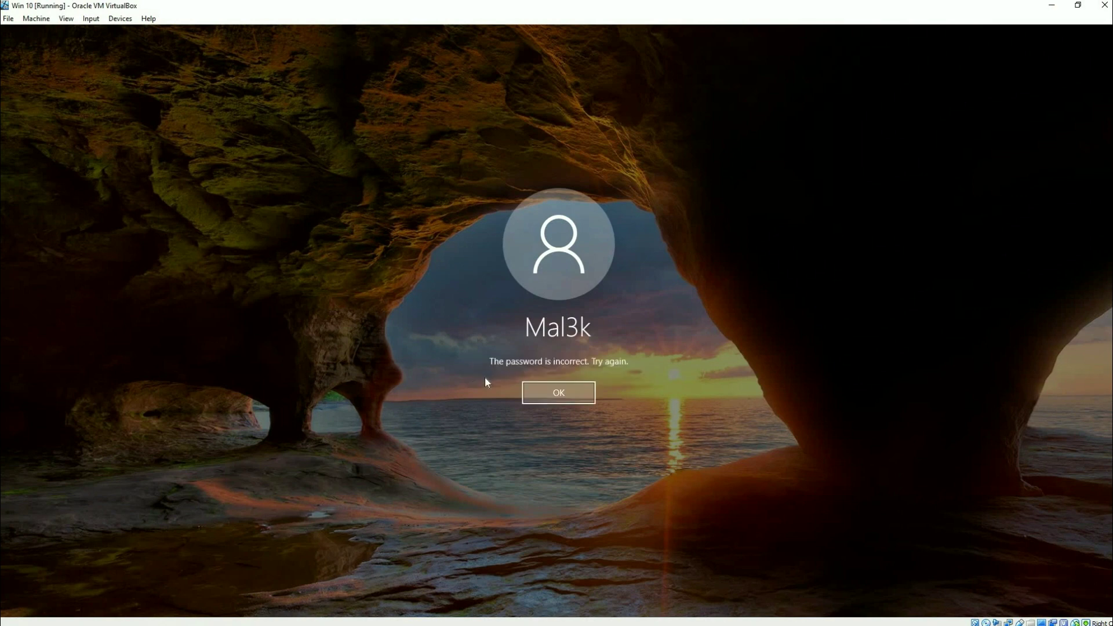
key("Return")
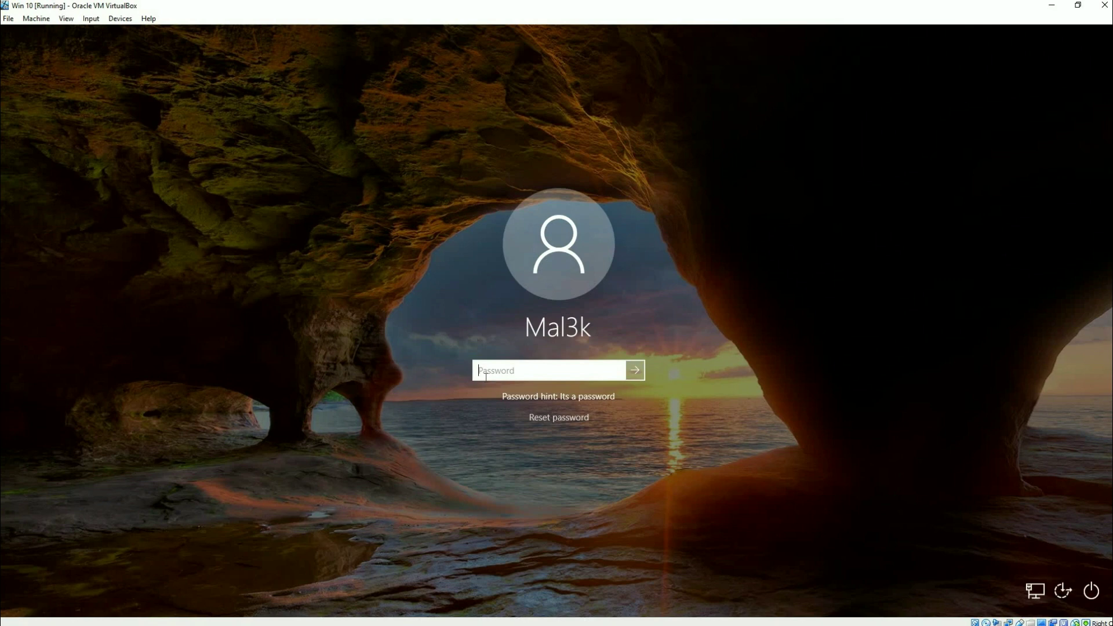
type("••••••••")
key("Return")
key("Return")
Step: Restart the Win 10 VM from the sign-in power menu despite the unsaved-work warning, booting Hiren's BootCD PE
left_click(1091, 592)
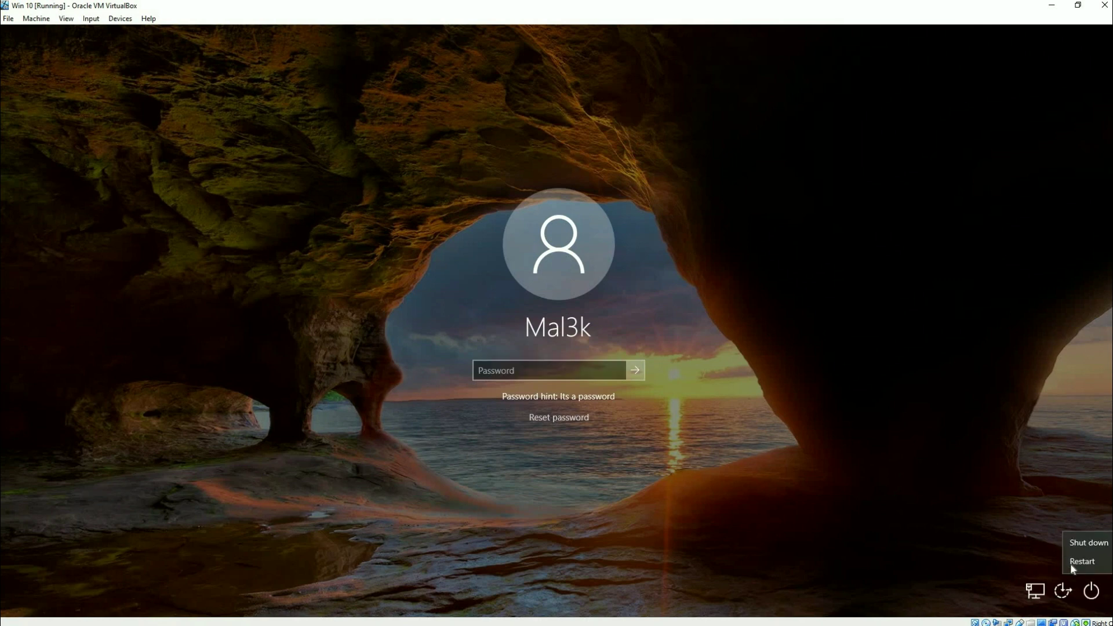
left_click(1073, 565)
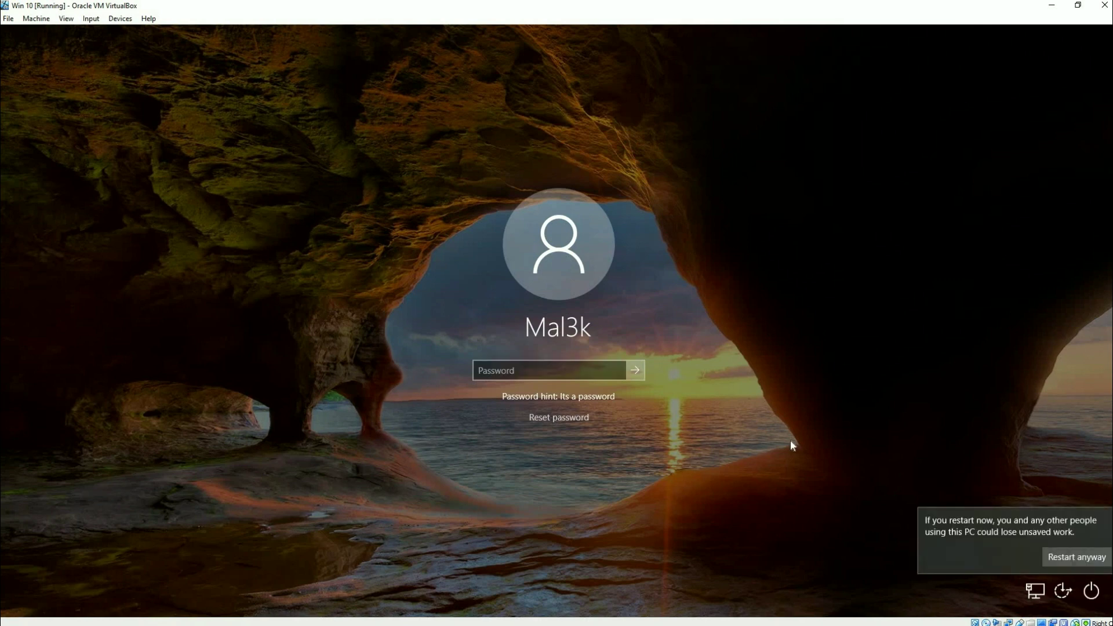
left_click(1071, 557)
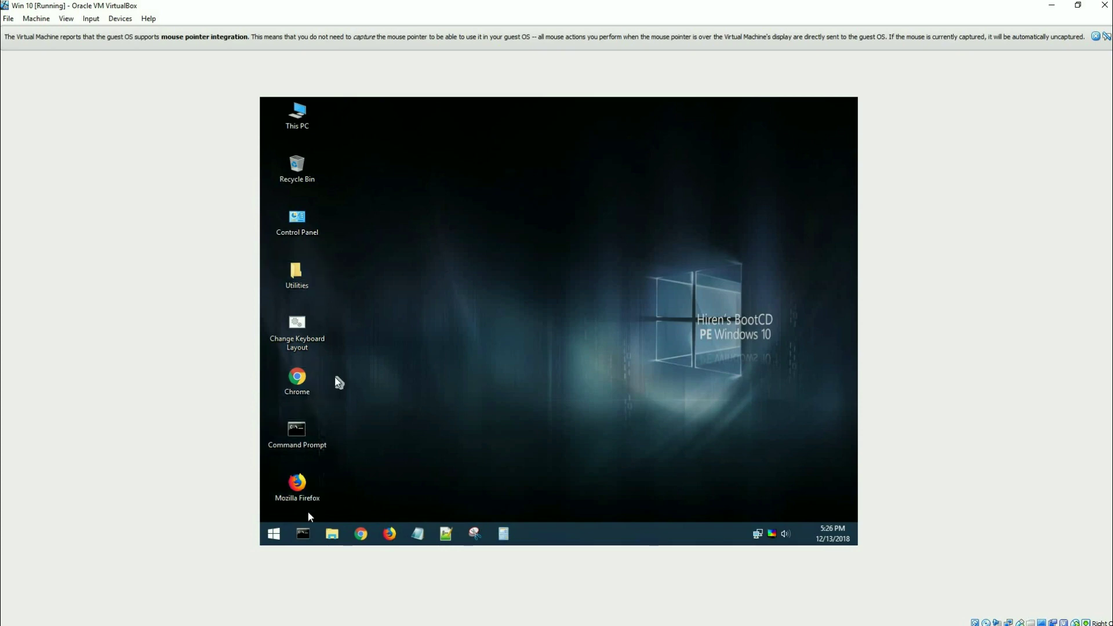
Step: Browse into Utilities > Security > Passwords to reveal the Lazesoft Password Recovery shortcut
double_click(299, 276)
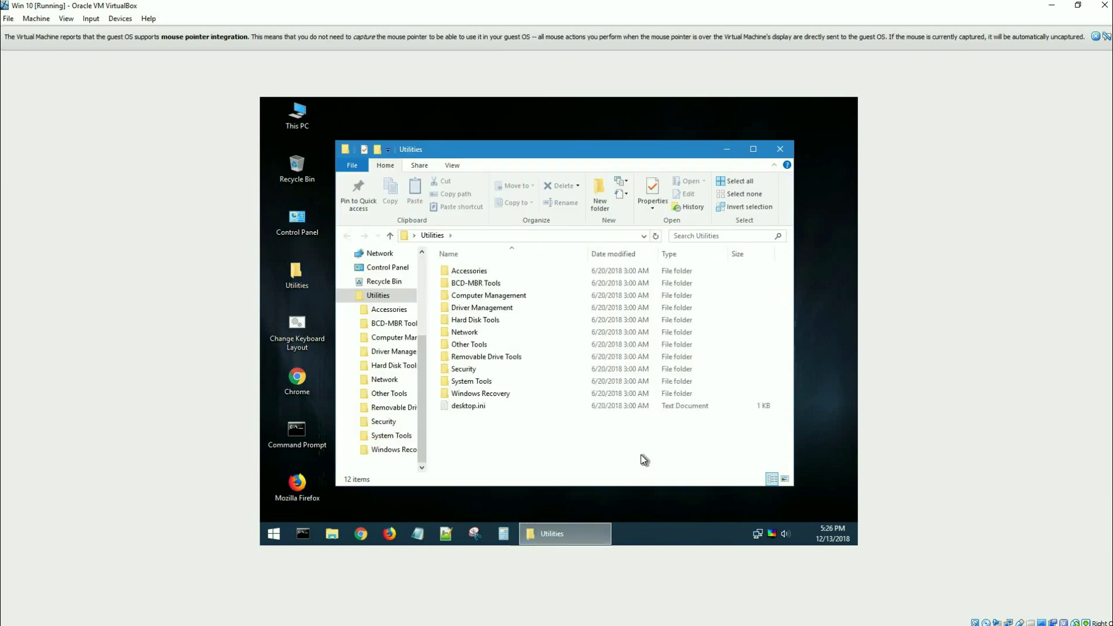
double_click(463, 371)
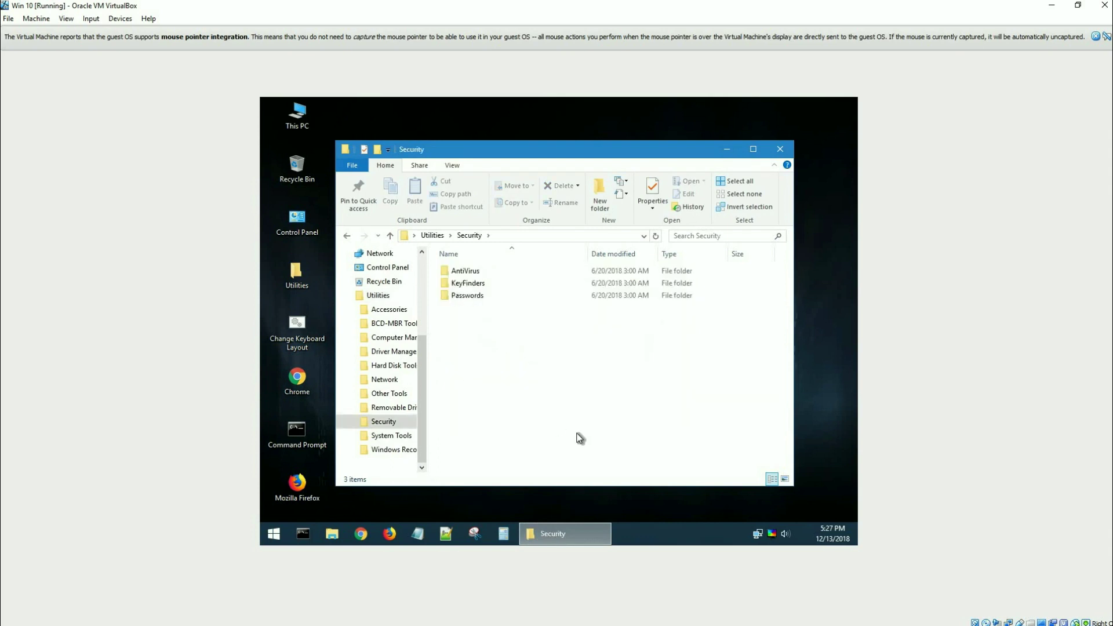
double_click(472, 298)
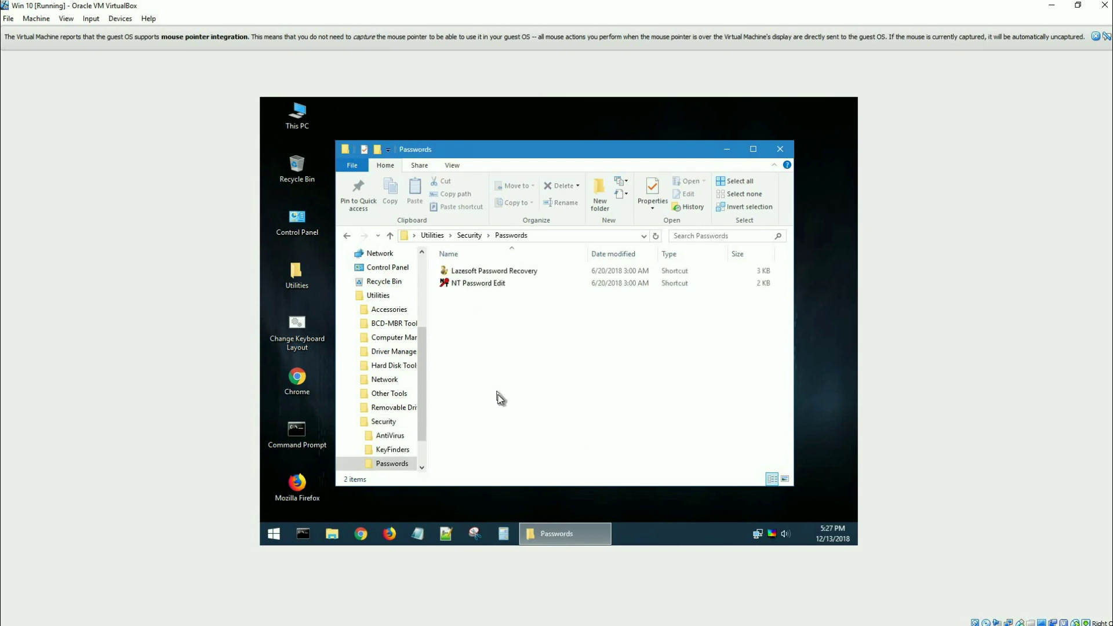
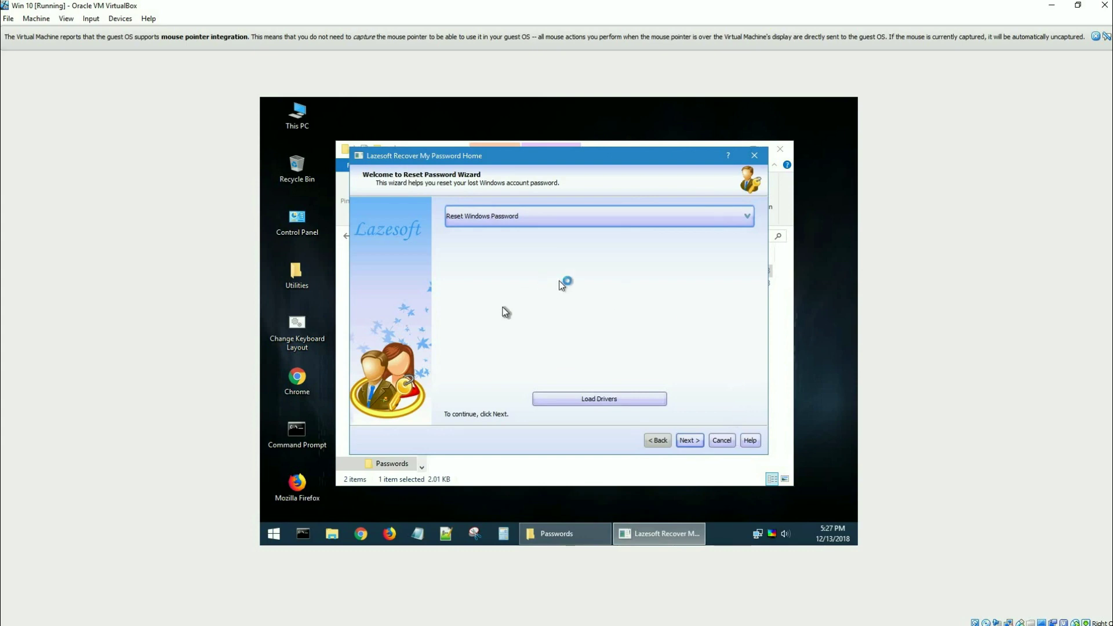
Step: Expand the wizard's task list to reveal Reset Windows Password and Find Windows Product Key
left_click(638, 216)
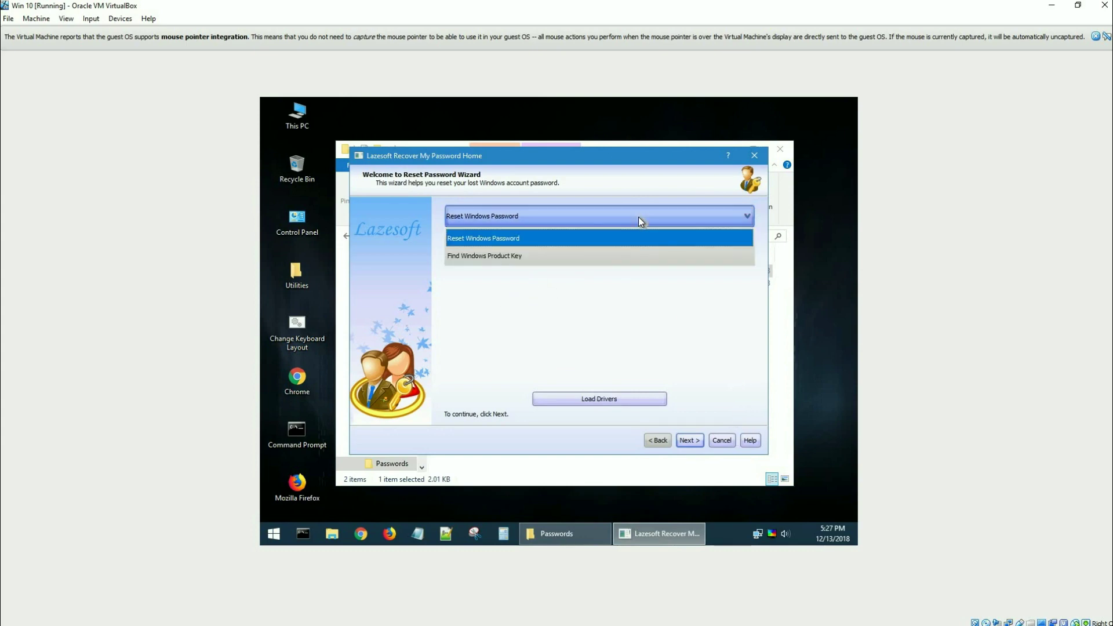
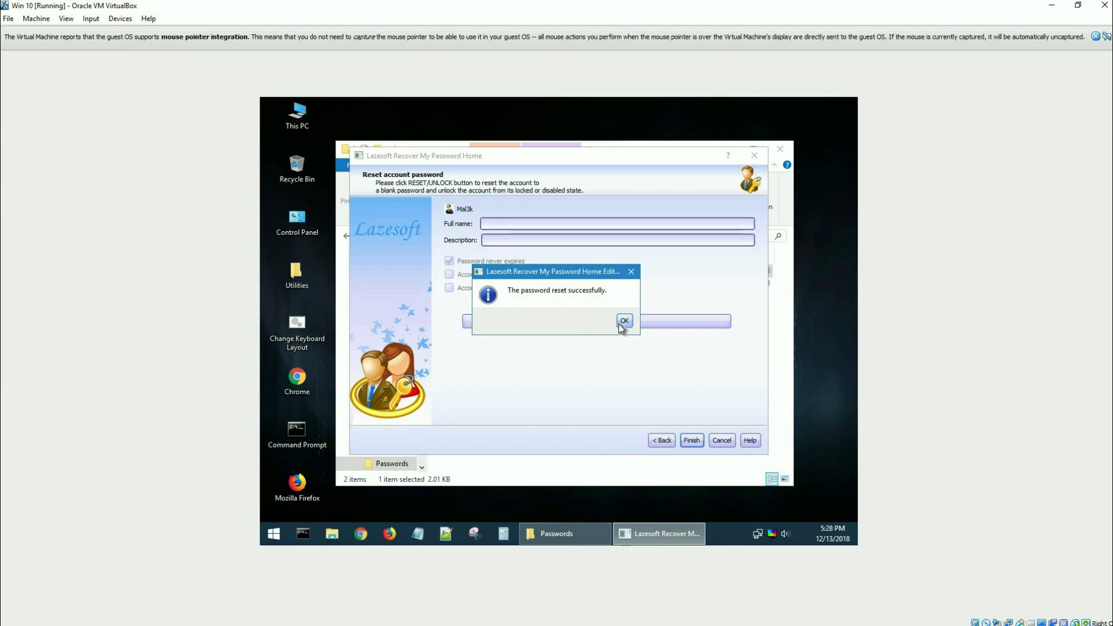
Step: Acknowledge the 'password reset successfully' message in Lazesoft Recover My Password
left_click(620, 328)
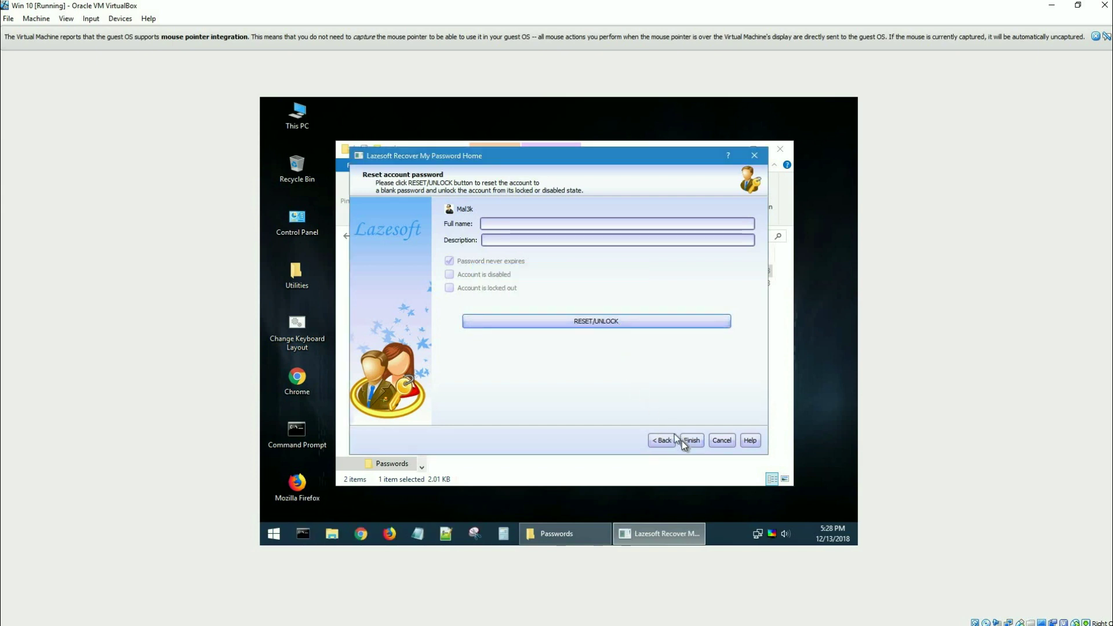
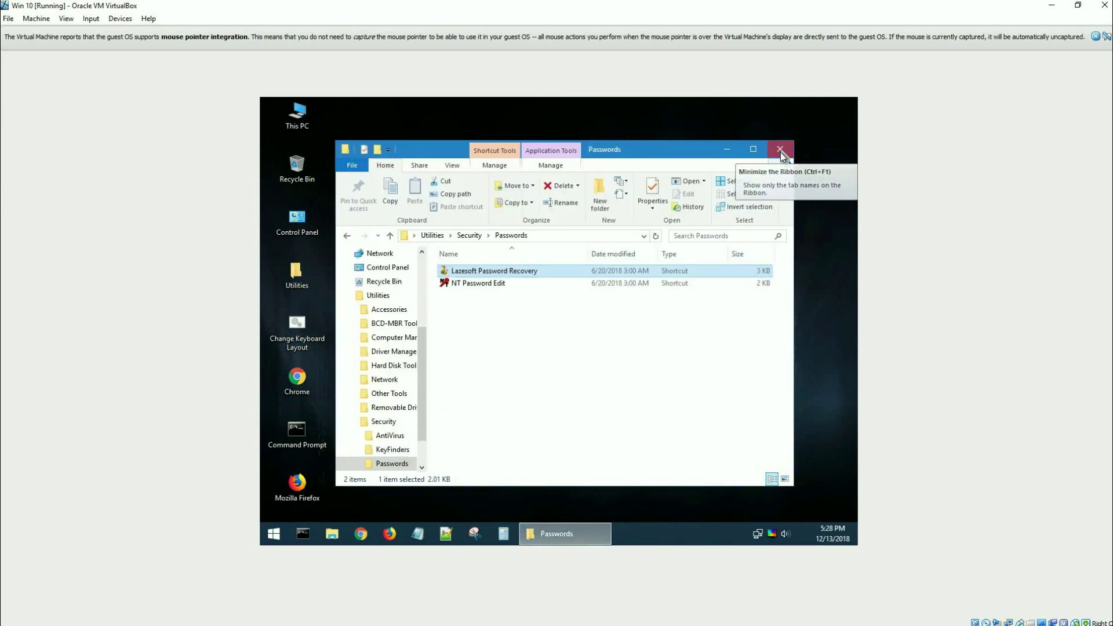
Step: Close the Passwords Explorer window and restart the VM from the Start power menu
left_click(780, 152)
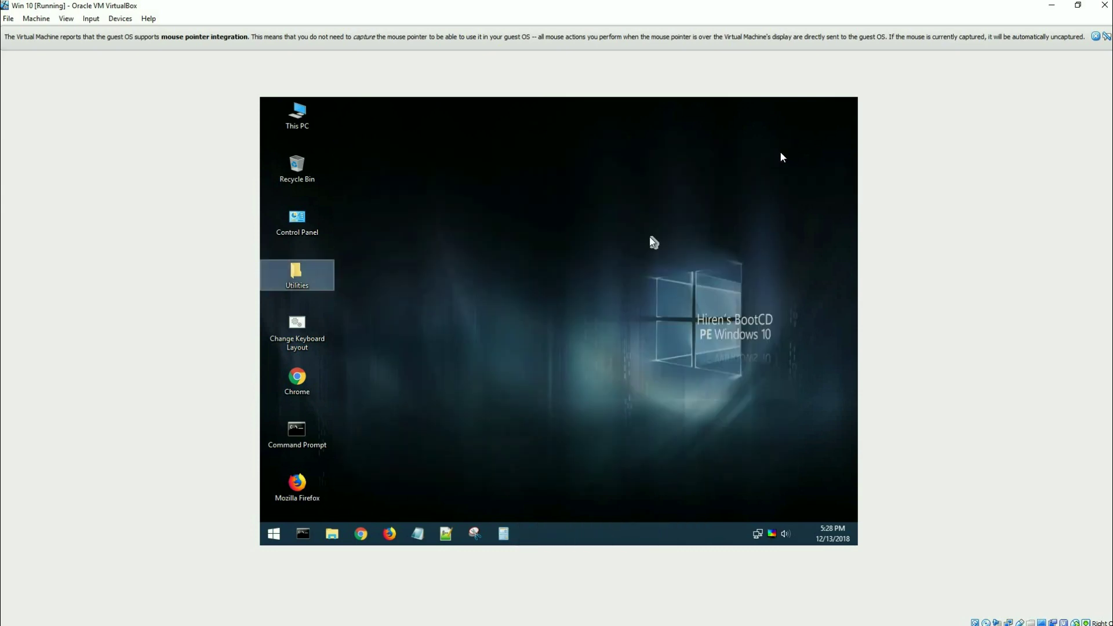
left_click(279, 535)
mouse_move(464, 503)
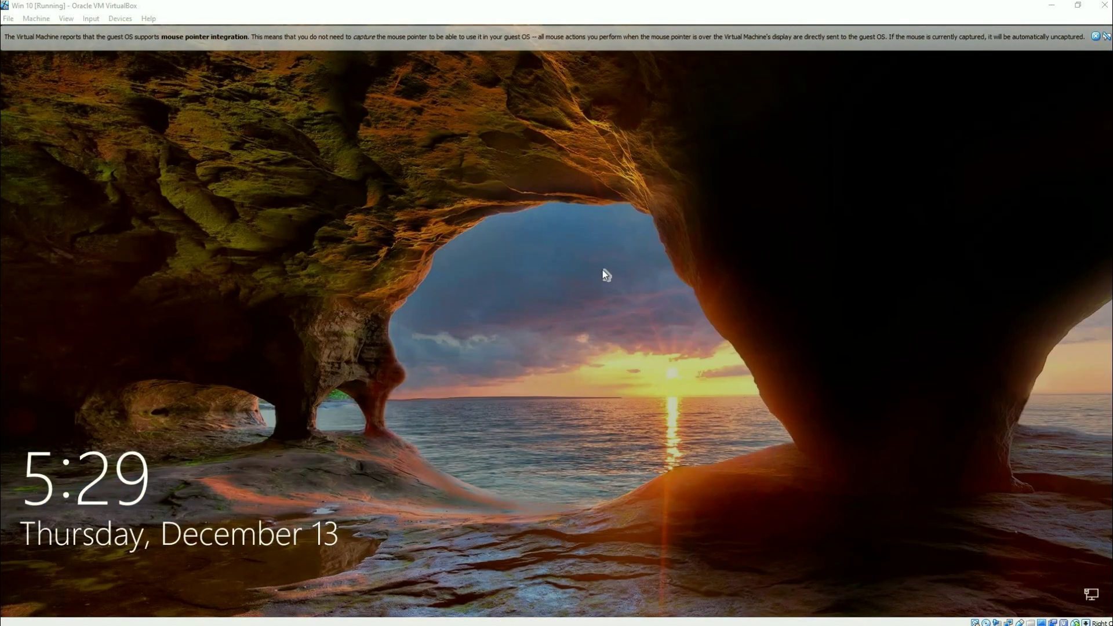
Step: Dismiss the Windows 10 lock screen and sign in without a password
left_click(607, 268)
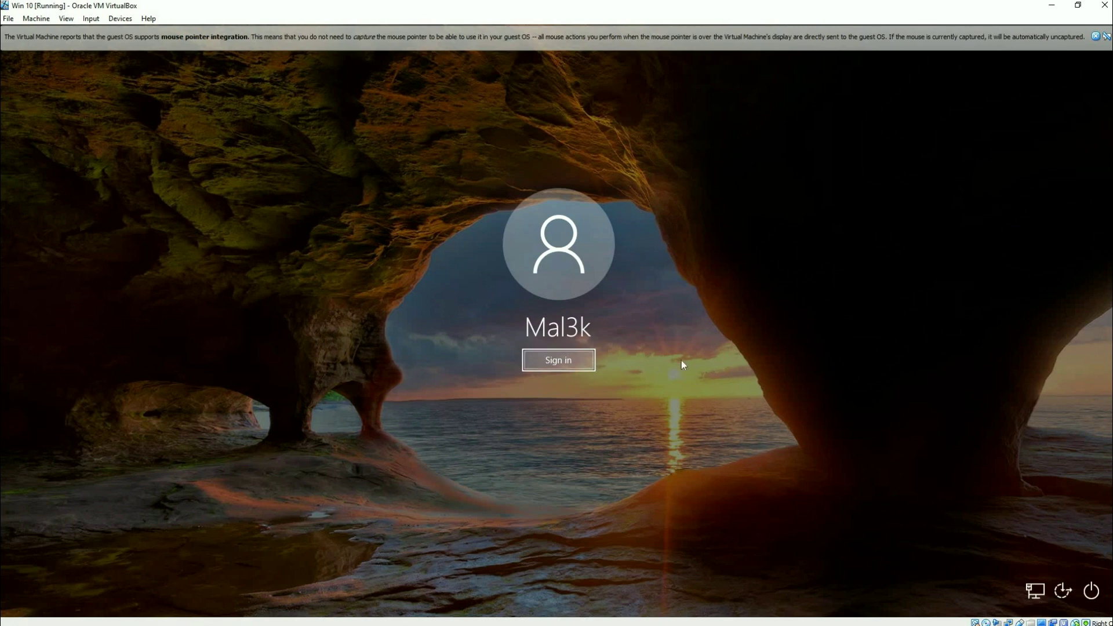
left_click(578, 363)
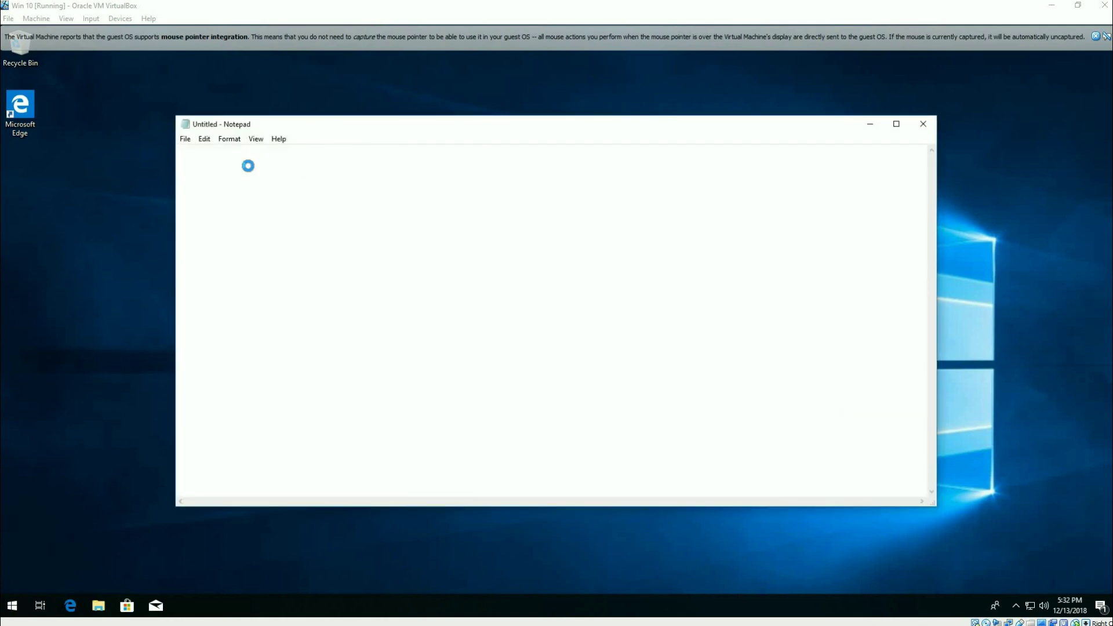
Step: Paste the Hirens download line into Notepad, select all of it, and bring up Format > Font
type("1.\tDownload Hirens boot usb from https://www.hirensbootcd.org/usb-booting/")
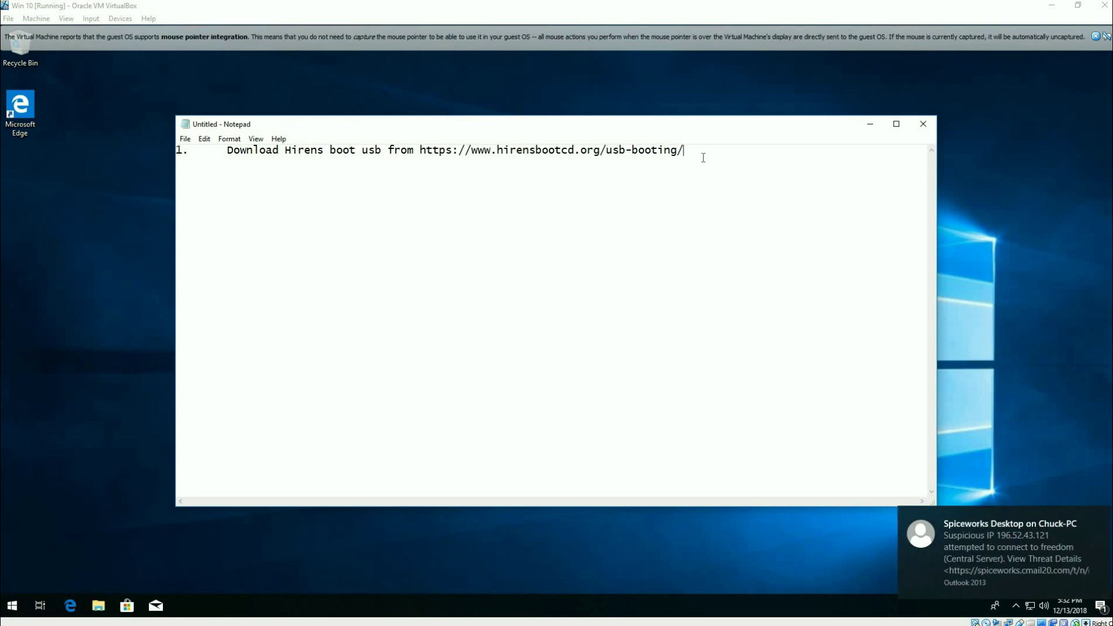
key("ctrl+a")
left_click(241, 137)
left_click(241, 169)
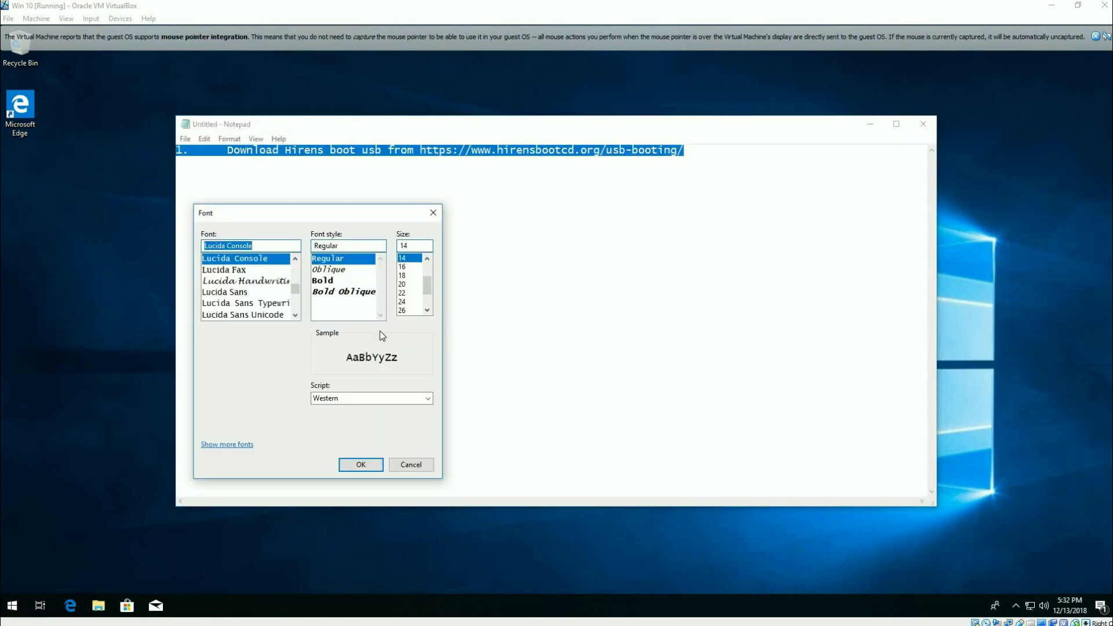
Step: Set the Notepad text size to 26
left_click(408, 310)
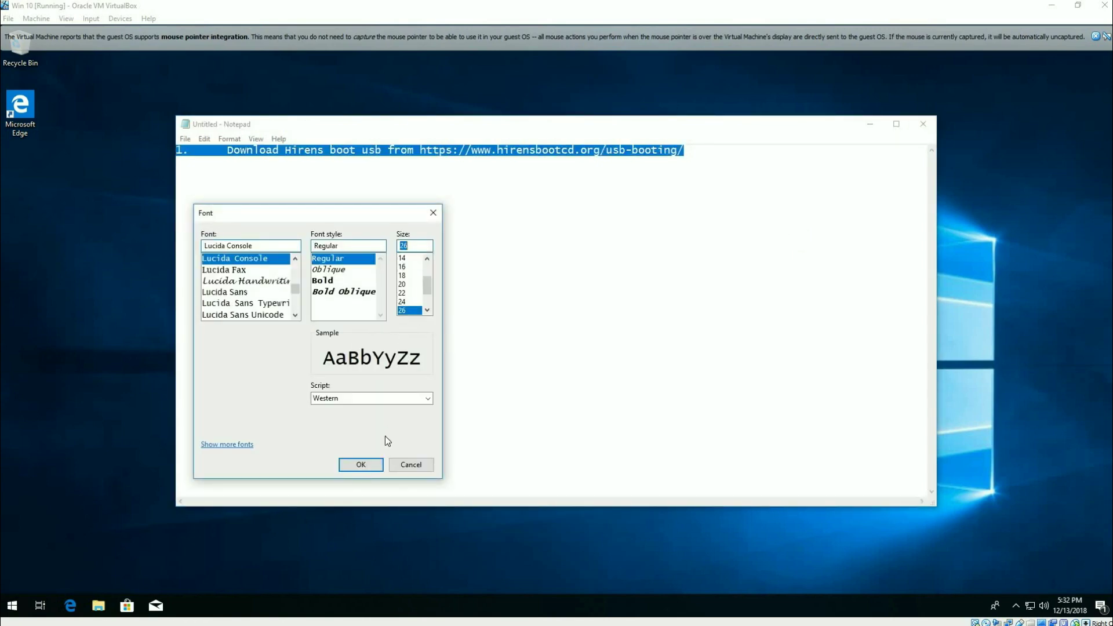
left_click(361, 464)
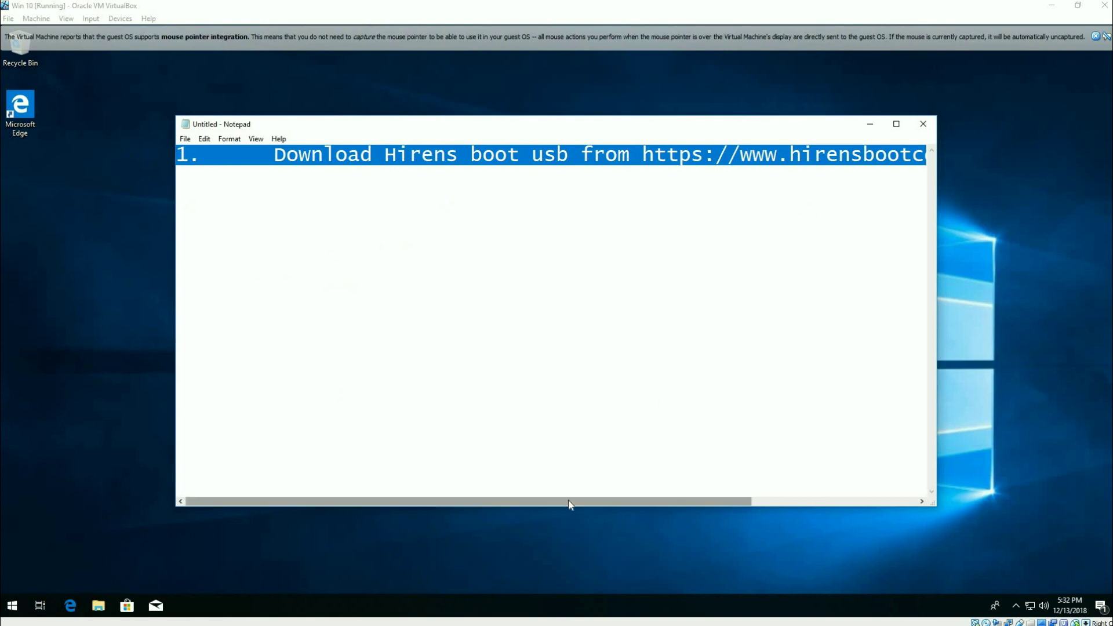
left_click_drag(649, 503, 814, 504)
left_click(811, 169)
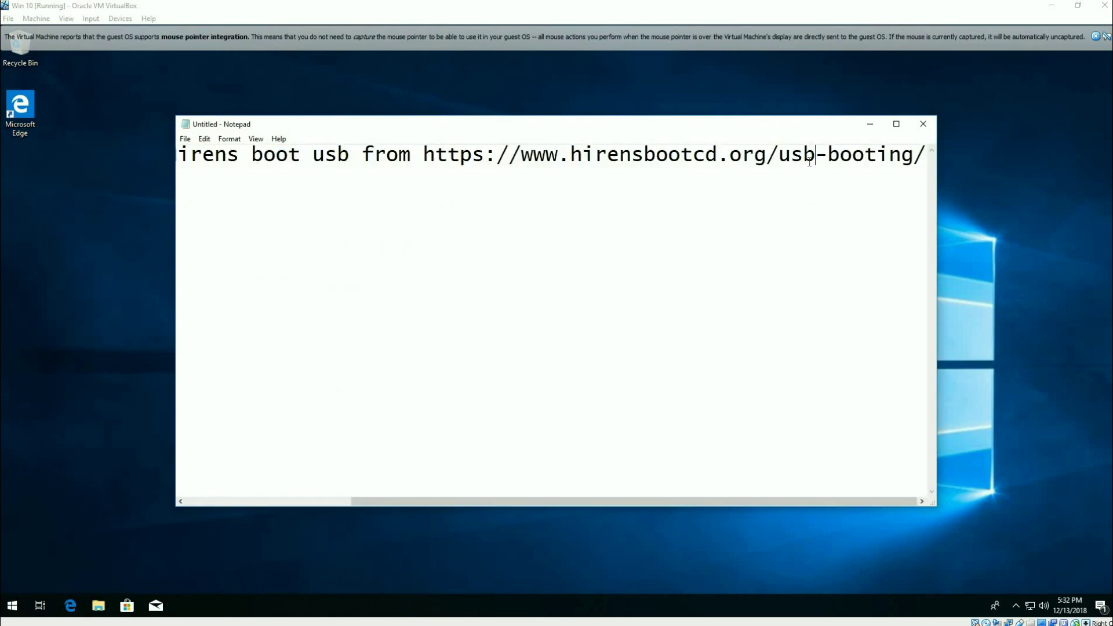
Step: Delete 'usb-booting/' from the end of the URL and select the text before it
left_click_drag(777, 156, 925, 164)
key("Delete")
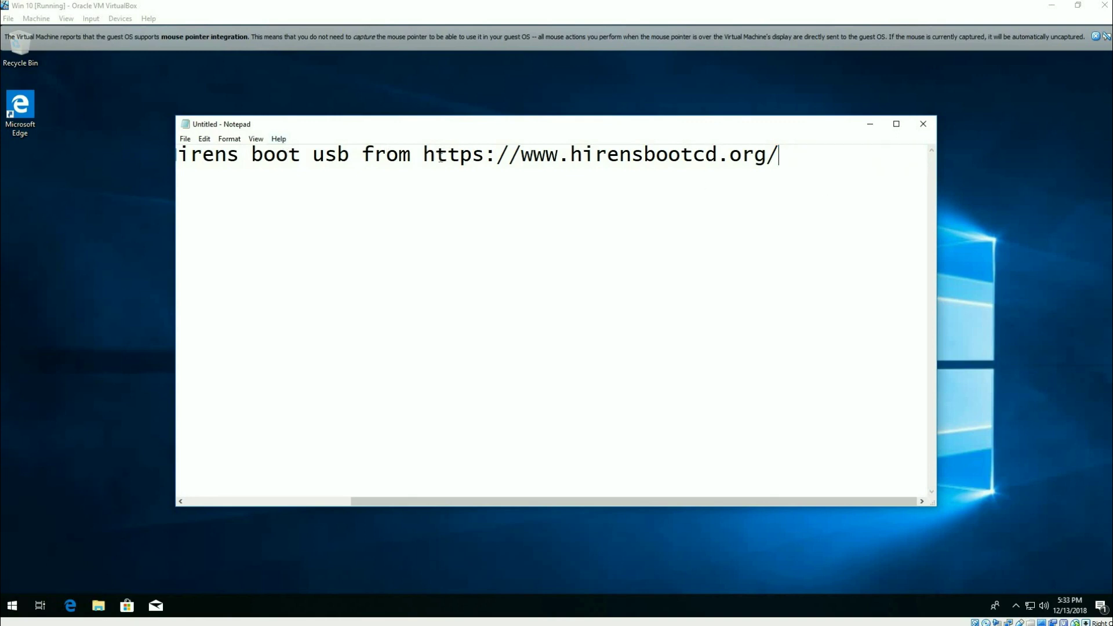
left_click_drag(423, 157, 166, 182)
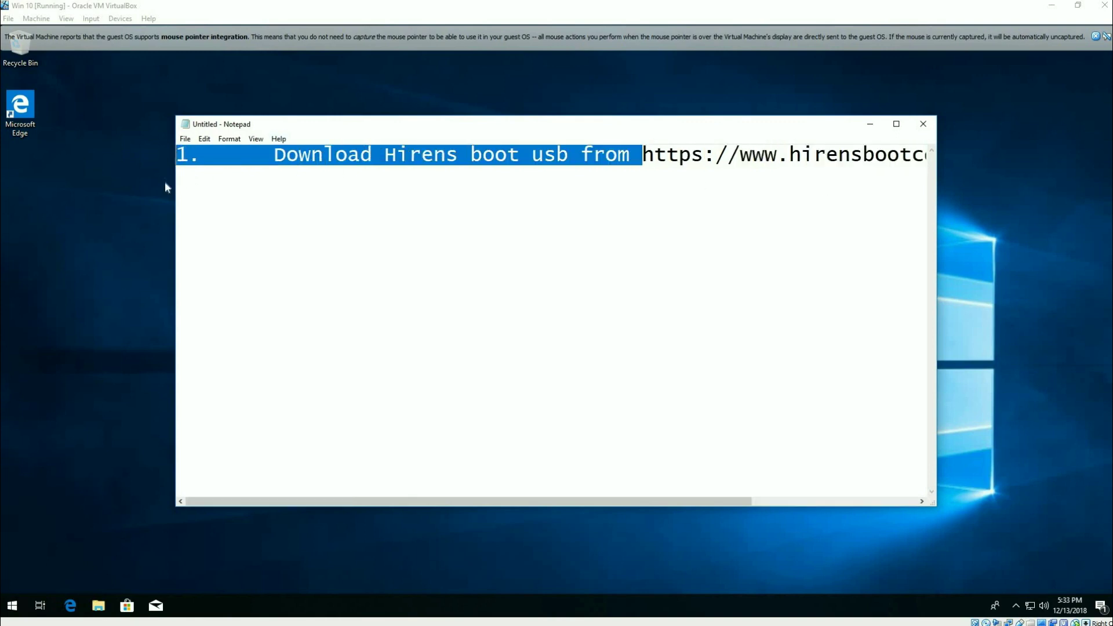
key("Delete")
left_click(497, 334)
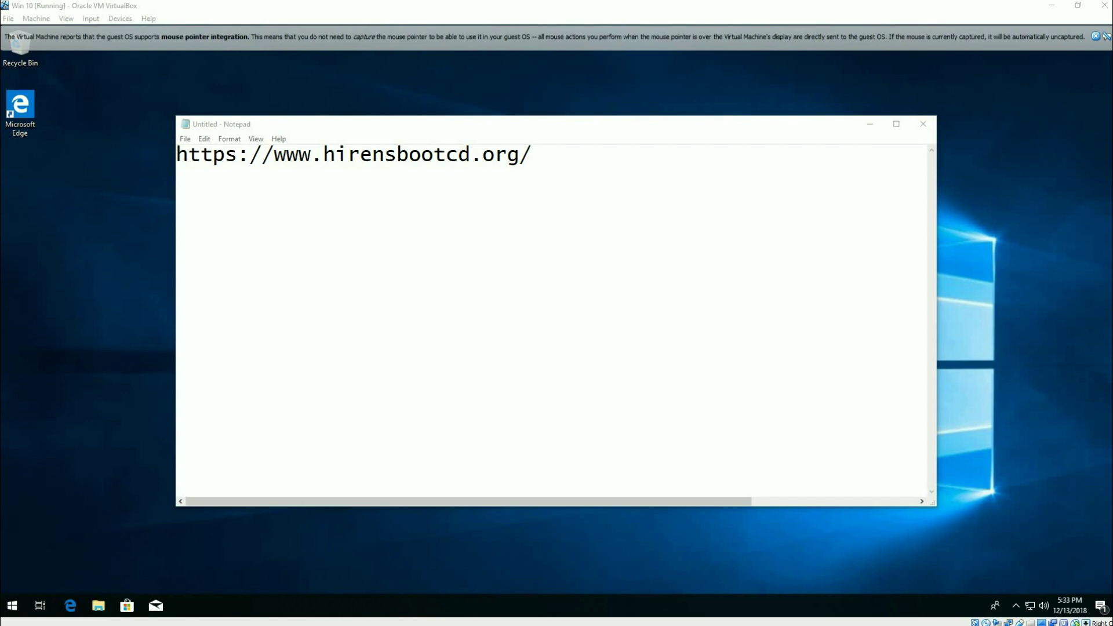
left_click(494, 154)
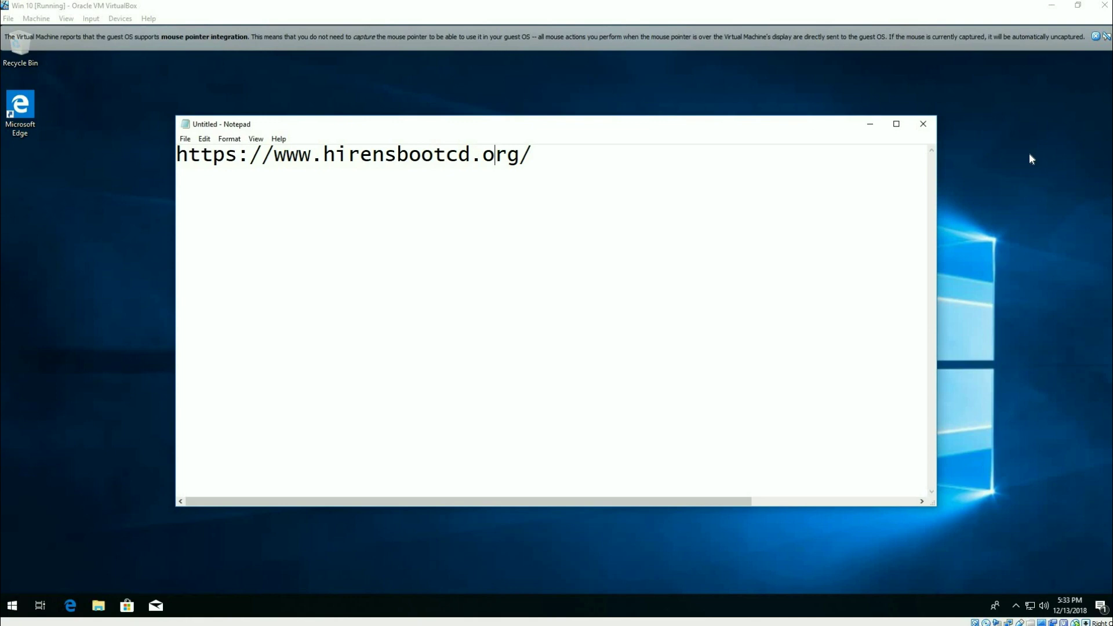
Step: Close Notepad and discard the unsaved note
left_click(923, 124)
left_click(575, 321)
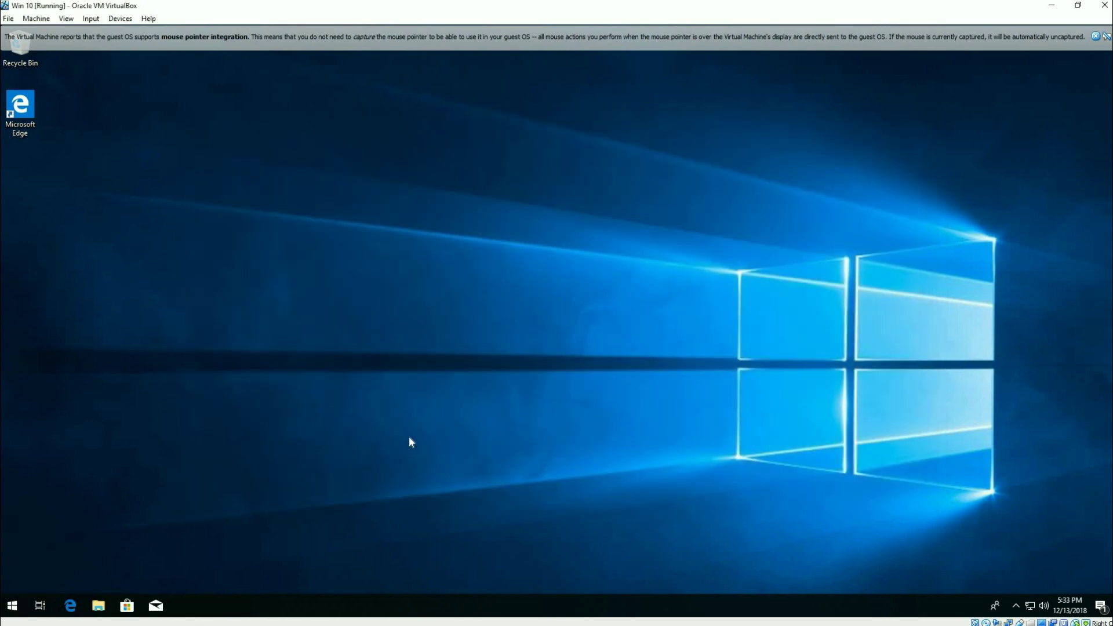